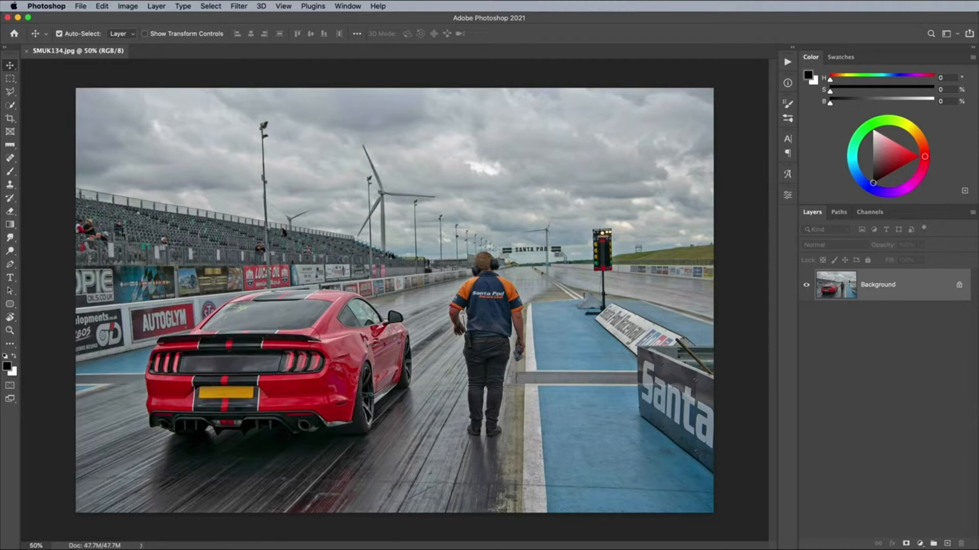
Start Sky Replacement on the race-track photo, choose a blue sky with white clouds, and move the dialog clear of the image.
{"action": "left_click", "coordinate": [110, 6]}
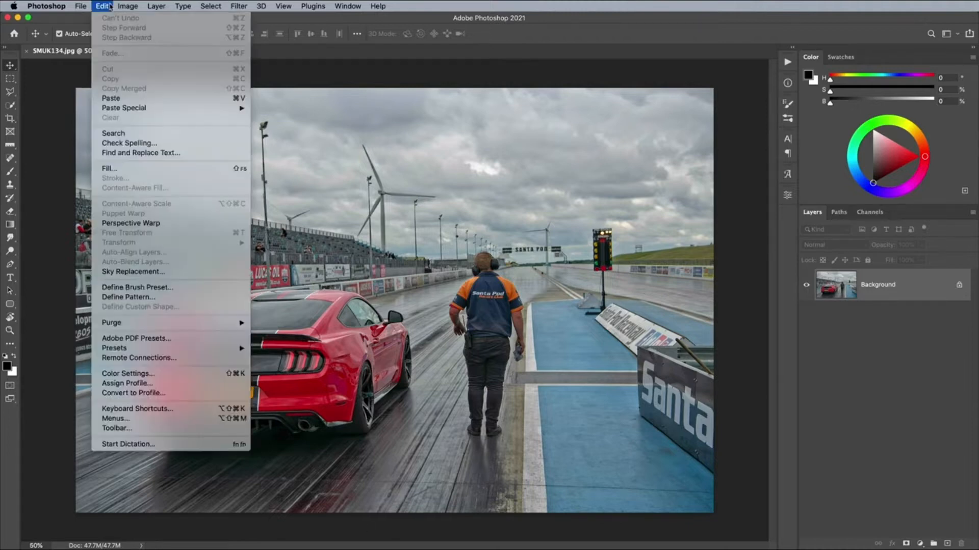
{"action": "left_click", "coordinate": [148, 273]}
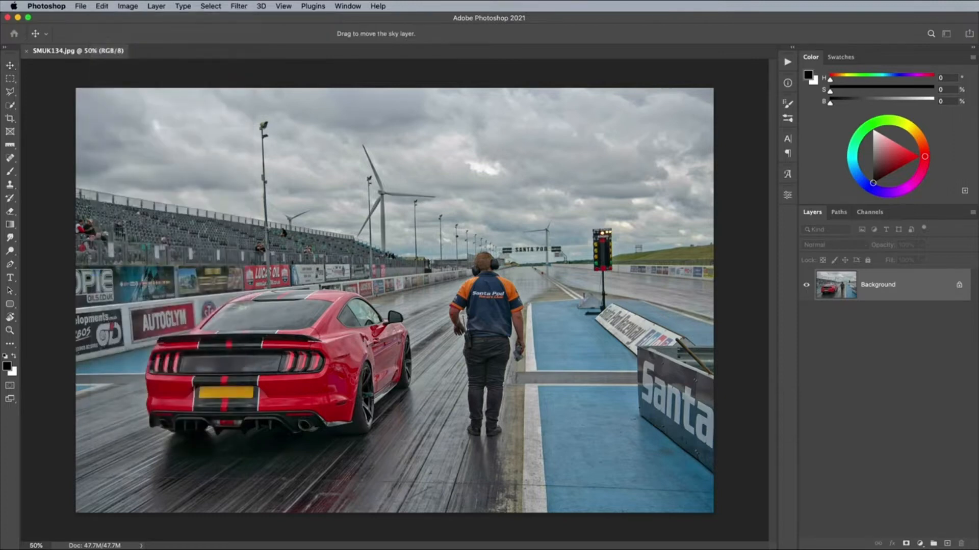
{"action": "left_click", "coordinate": [679, 164]}
{"action": "scroll", "coordinate": [667, 280], "scroll_direction": "down", "scroll_amount": 3}
{"action": "left_click", "coordinate": [621, 282]}
{"action": "left_click_drag", "start_coordinate": [609, 120], "coordinate": [758, 110]}
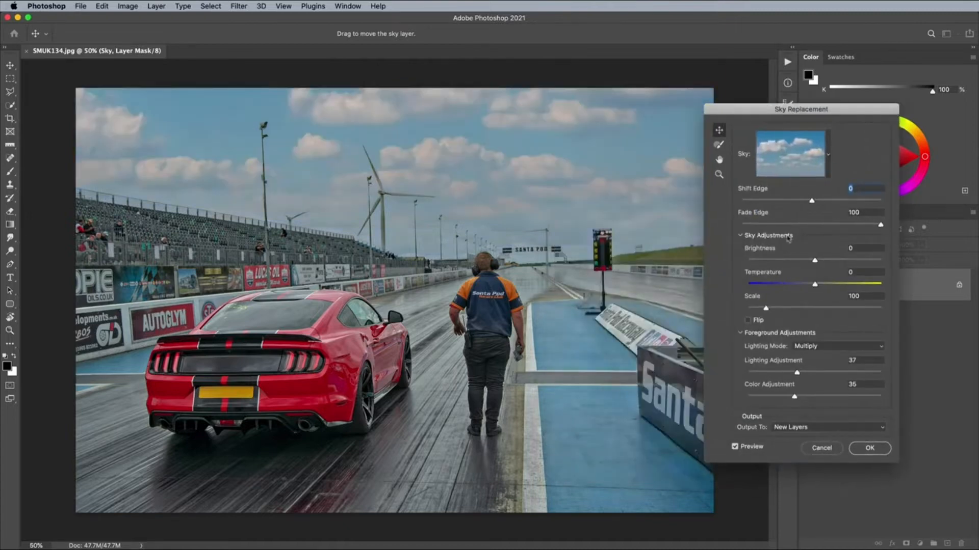
Choose the stormy Spectacular008byRussellBrown preset as the replacement sky after trying a red sunset and a dark preset from Sunsets.
{"action": "left_click", "coordinate": [828, 155]}
{"action": "scroll", "coordinate": [791, 301], "scroll_direction": "down", "scroll_amount": 5}
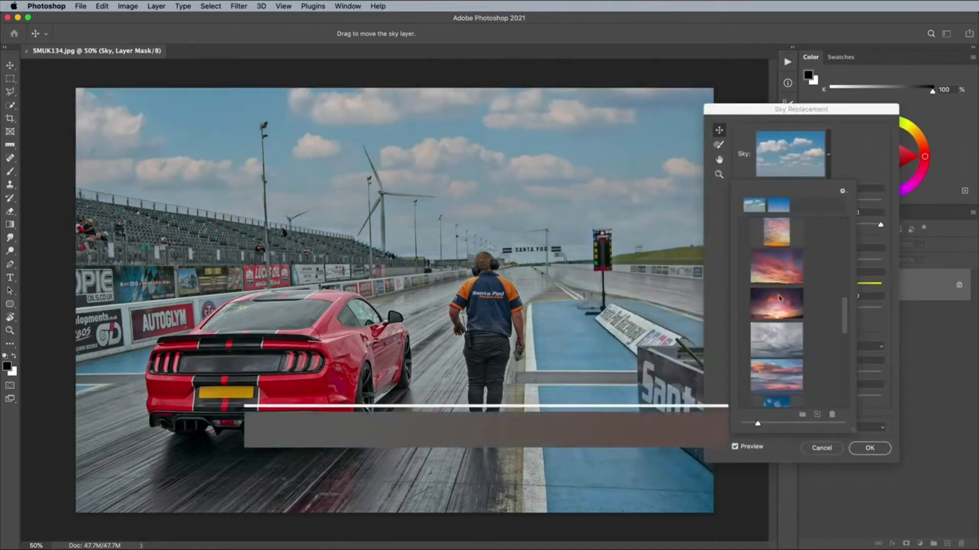
{"action": "left_click", "coordinate": [779, 298]}
{"action": "scroll", "coordinate": [814, 295], "scroll_direction": "down", "scroll_amount": 5}
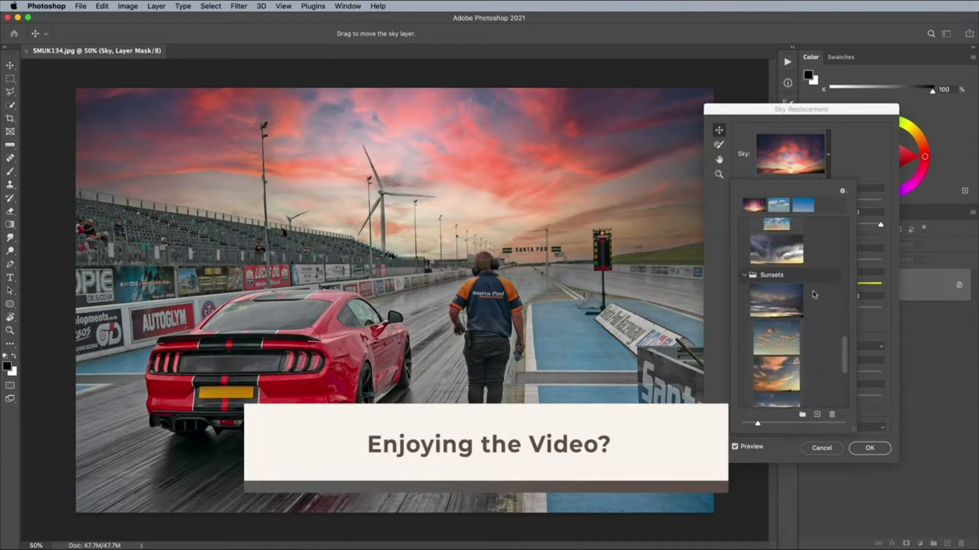
{"action": "left_click", "coordinate": [785, 298]}
{"action": "scroll", "coordinate": [815, 296], "scroll_direction": "down", "scroll_amount": 4}
{"action": "scroll", "coordinate": [816, 295], "scroll_direction": "up", "scroll_amount": 5}
{"action": "left_click", "coordinate": [788, 347]}
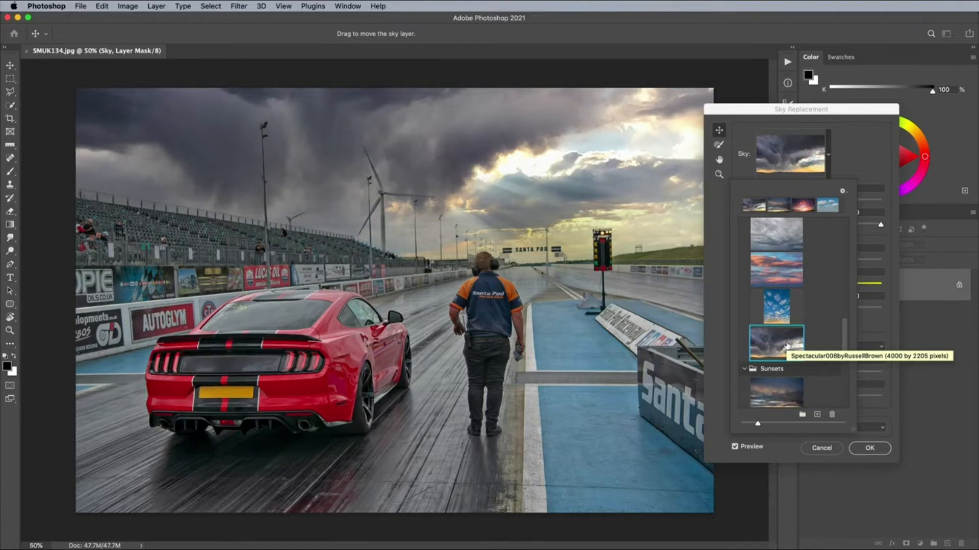
{"action": "double_click", "coordinate": [787, 346]}
Set the sky's Shift Edge to 43, Fade Edge to 97 and Brightness to -1.
{"action": "left_click_drag", "start_coordinate": [813, 202], "coordinate": [844, 203]}
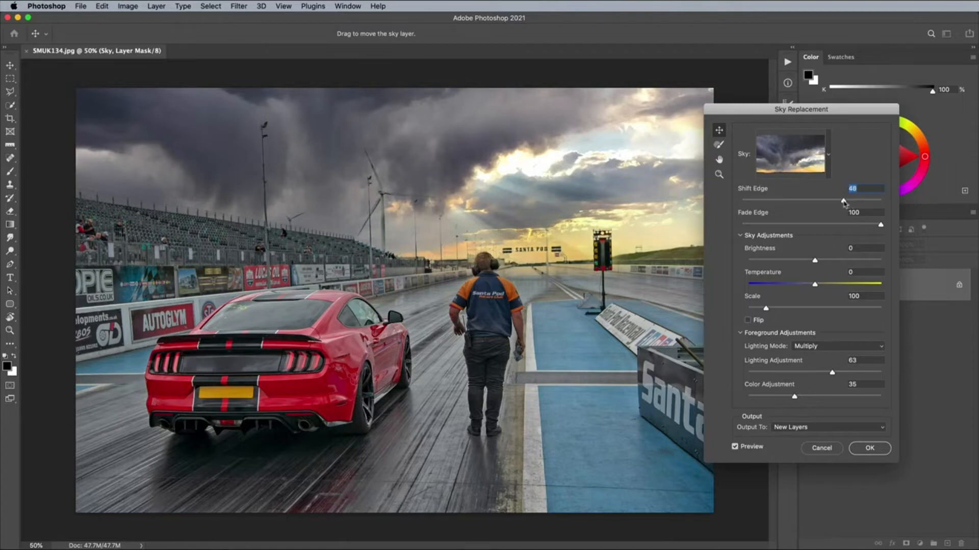
{"action": "mouse_move", "coordinate": [880, 225]}
{"action": "left_mouse_down"}
{"action": "mouse_move", "coordinate": [776, 227]}
{"action": "mouse_move", "coordinate": [880, 231]}
{"action": "left_mouse_up"}
{"action": "left_click_drag", "start_coordinate": [818, 262], "coordinate": [817, 289]}
Try flipping the sky and using the Screen lighting mode, restoring the unflipped sky and Multiply.
{"action": "left_click", "coordinate": [760, 322]}
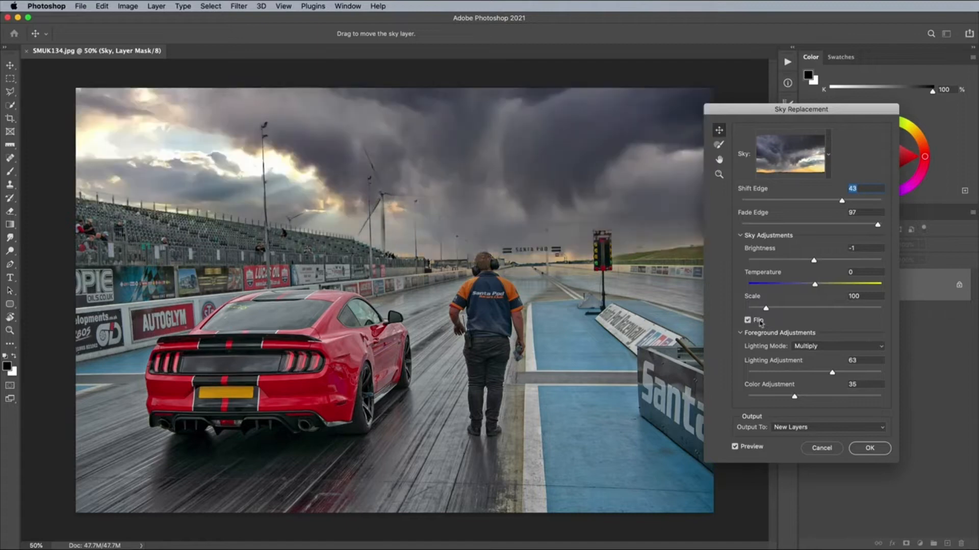
{"action": "left_click", "coordinate": [759, 322]}
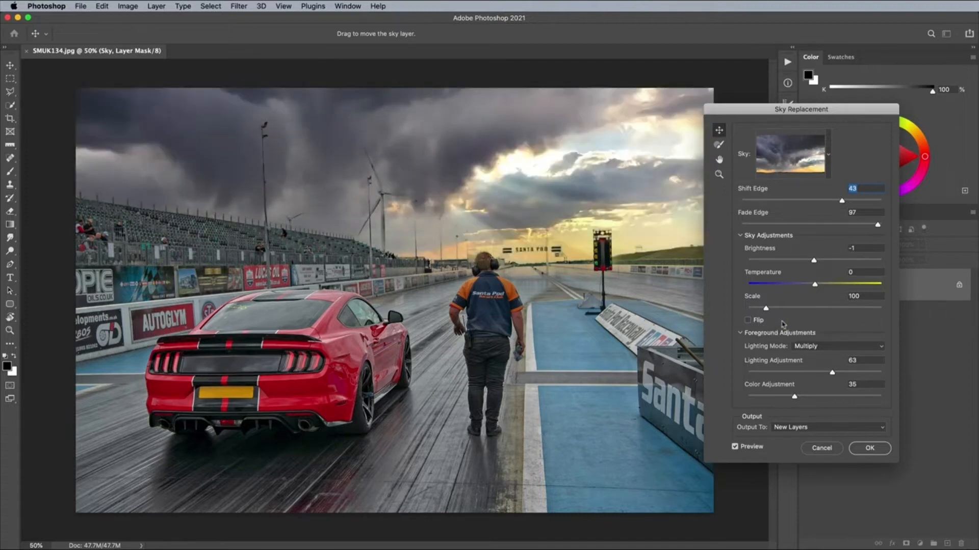
{"action": "left_click", "coordinate": [805, 346]}
{"action": "left_click", "coordinate": [807, 355]}
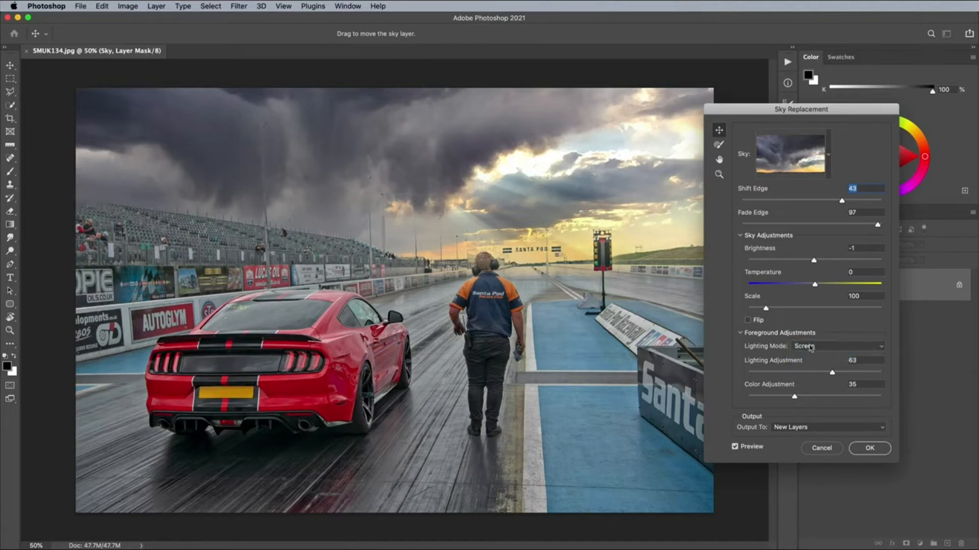
{"action": "left_click", "coordinate": [811, 348]}
{"action": "left_click", "coordinate": [808, 337]}
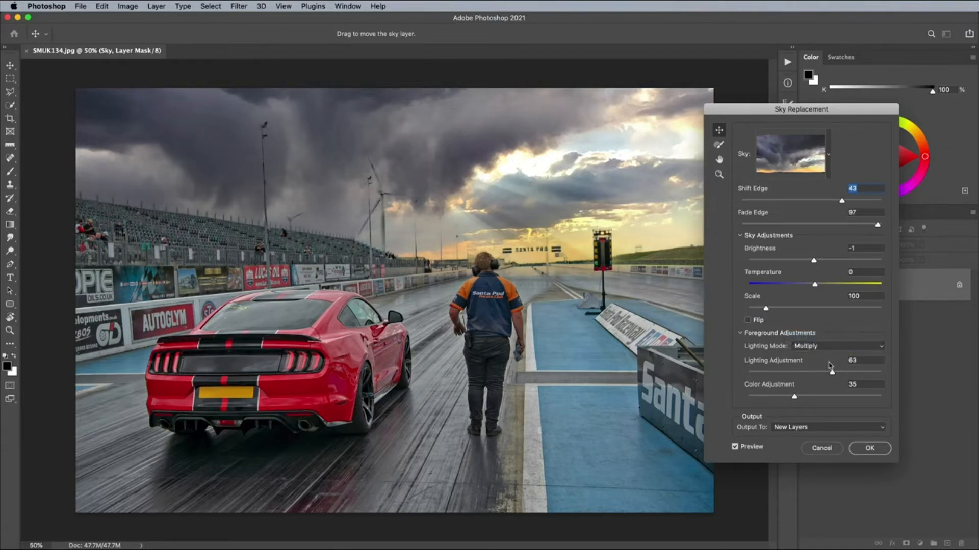
Set Lighting Adjustment to 61 and Color Adjustment to 44, and apply the sky replacement with output to New Layers.
{"action": "left_click_drag", "start_coordinate": [831, 373], "coordinate": [807, 401]}
{"action": "left_click", "coordinate": [807, 427]}
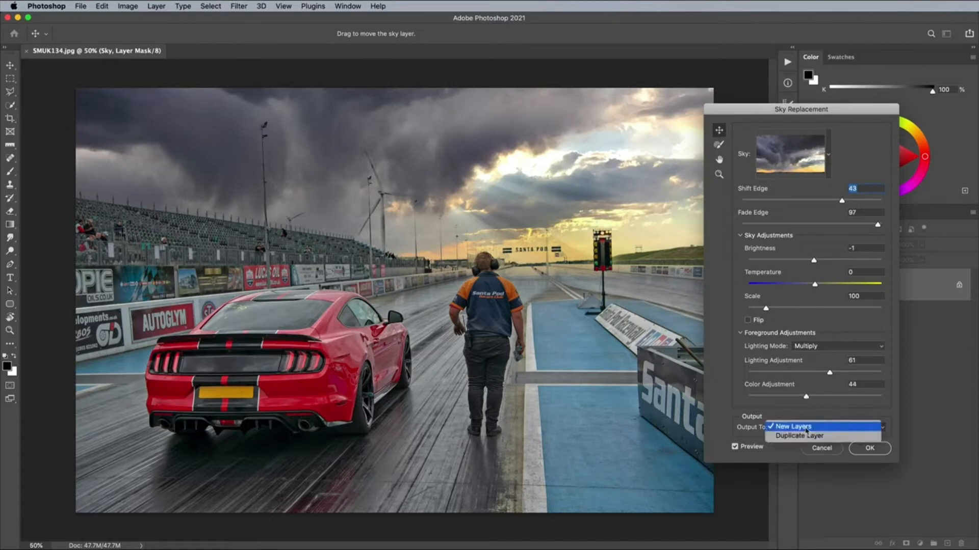
{"action": "left_click", "coordinate": [822, 428]}
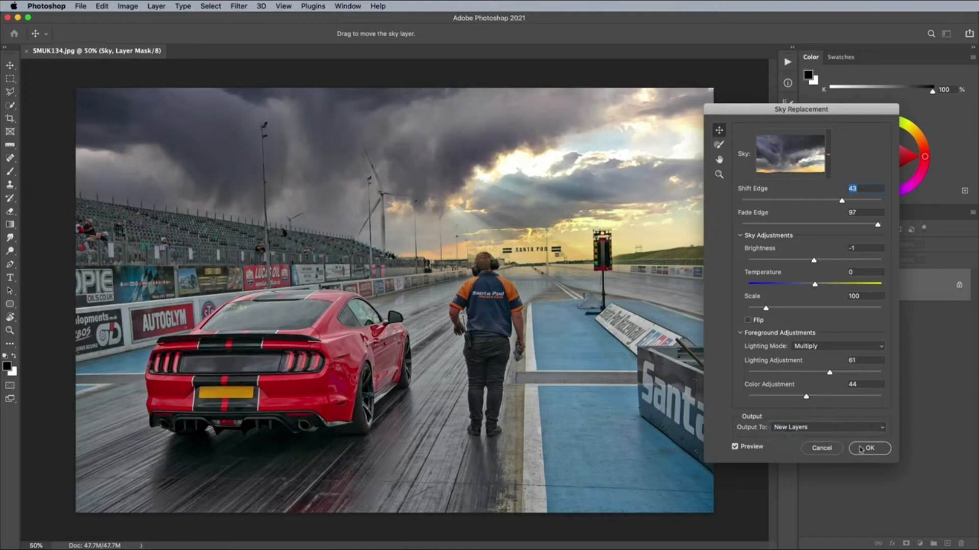
{"action": "left_click", "coordinate": [862, 449]}
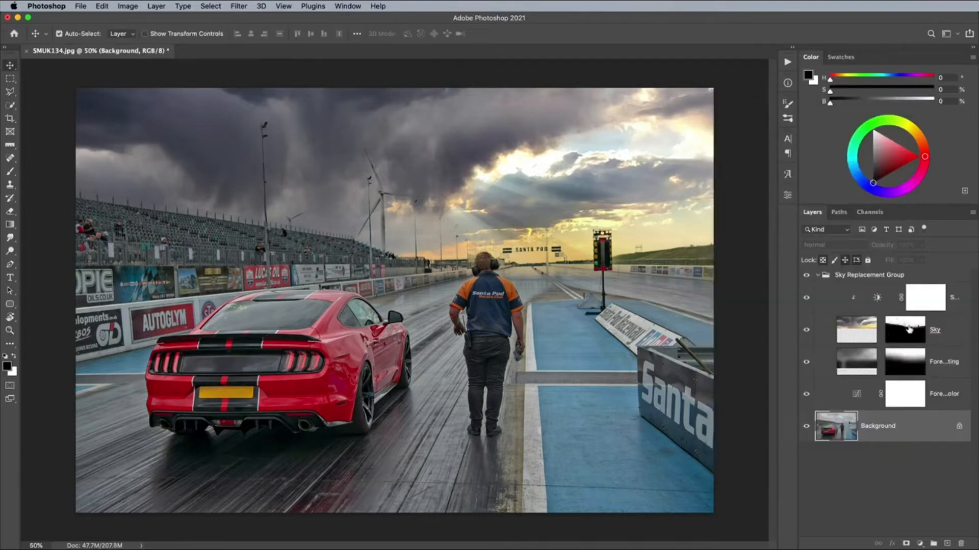
Toggle the visibility of the Sky and foreground lighting layers to compare their effect on the photo.
{"action": "left_click", "coordinate": [805, 331]}
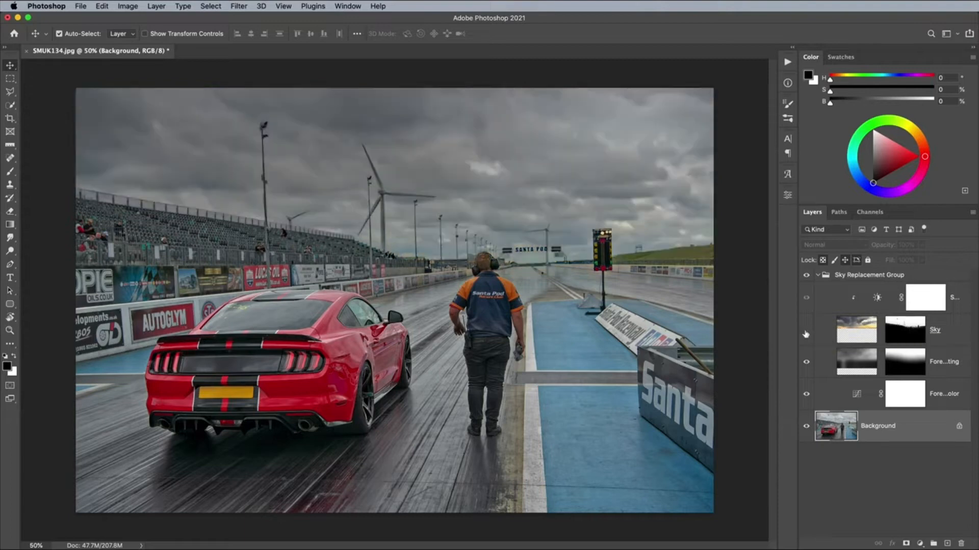
{"action": "left_click", "coordinate": [805, 332]}
{"action": "left_click", "coordinate": [805, 363]}
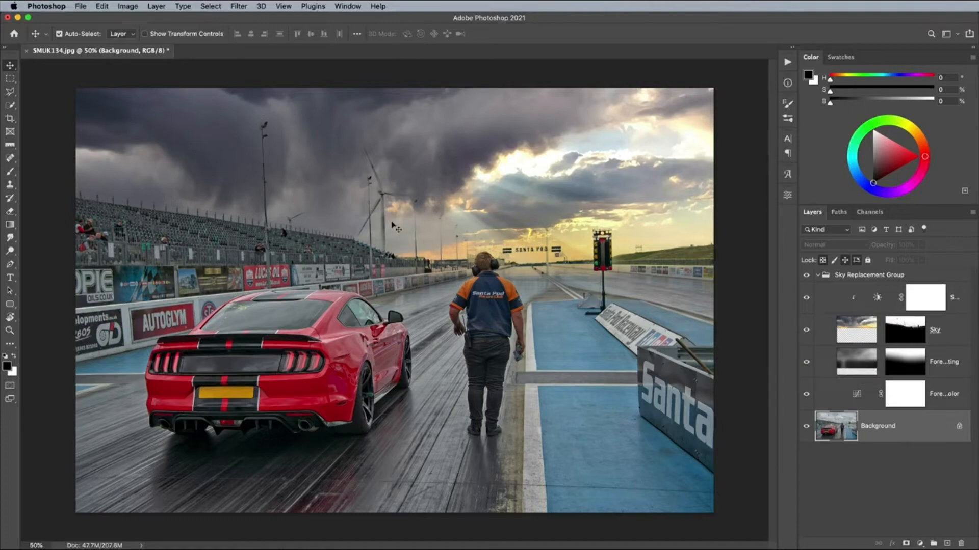
Outline the large wind turbine's tower with straight lasso segments on the Sky layer's mask, fill it with black, and deselect.
{"action": "key", "text": "super+equal"}
{"action": "key", "text": "super+equal"}
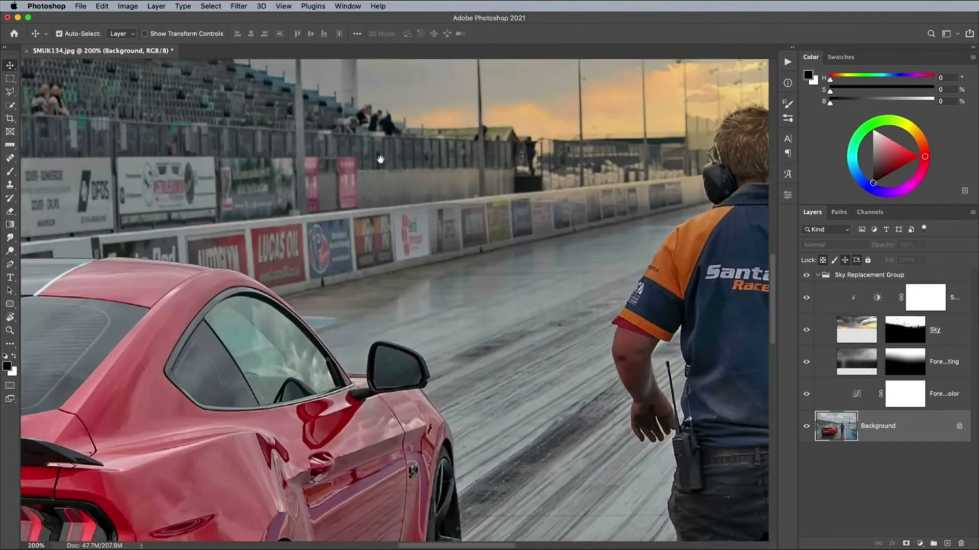
{"action": "left_click_drag", "start_coordinate": [380, 159], "coordinate": [419, 392]}
{"action": "left_click_drag", "start_coordinate": [379, 121], "coordinate": [391, 240]}
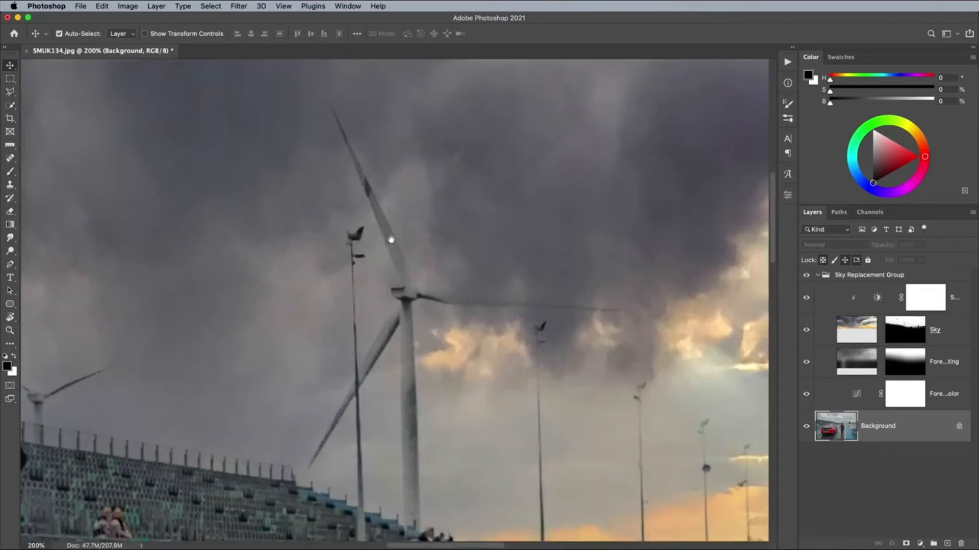
{"action": "left_click", "coordinate": [906, 333]}
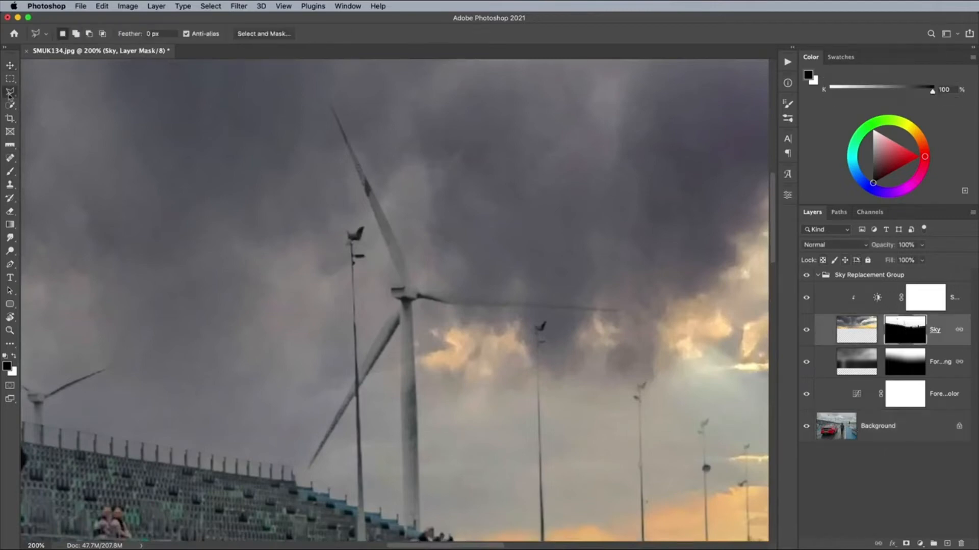
{"action": "left_click", "coordinate": [10, 92]}
{"action": "left_click", "coordinate": [413, 479]}
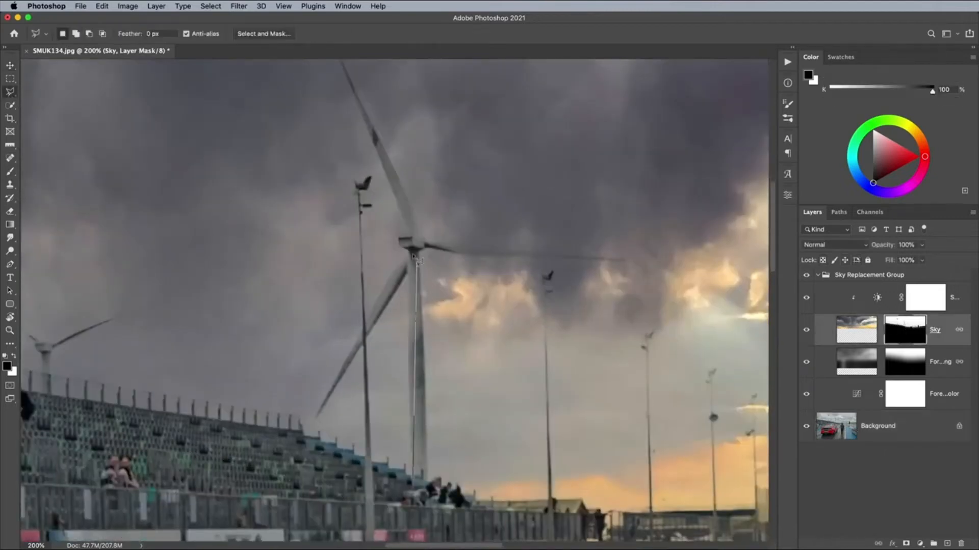
{"action": "left_click", "coordinate": [408, 250]}
{"action": "left_click", "coordinate": [419, 250]}
{"action": "left_click", "coordinate": [427, 480]}
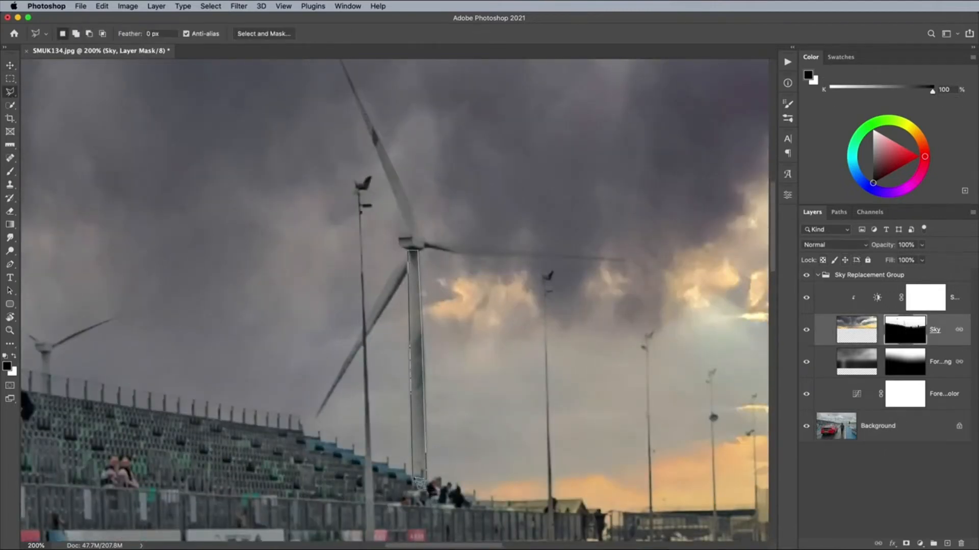
{"action": "left_click", "coordinate": [413, 479]}
{"action": "key", "text": "alt+BackSpace"}
{"action": "key", "text": "super+d"}
Outline the turbine's lower-left blade on the Sky mask, fill it with black, and deselect.
{"action": "left_click", "coordinate": [406, 259]}
{"action": "left_click", "coordinate": [317, 417]}
{"action": "left_click", "coordinate": [409, 271]}
{"action": "left_click", "coordinate": [407, 259]}
{"action": "key", "text": "alt+BackSpace"}
{"action": "key", "text": "super+d"}
Outline the turbine's hub with its upper and right blades on the Sky mask, fill them with black, and deselect.
{"action": "left_click", "coordinate": [399, 246]}
{"action": "left_click", "coordinate": [399, 237]}
{"action": "left_click", "coordinate": [410, 235]}
{"action": "scroll", "coordinate": [341, 68], "scroll_direction": "up", "scroll_amount": 5}
{"action": "left_click", "coordinate": [339, 123]}
{"action": "left_click", "coordinate": [422, 309]}
{"action": "left_click", "coordinate": [627, 329]}
{"action": "left_click", "coordinate": [459, 323]}
{"action": "left_click", "coordinate": [423, 317]}
{"action": "left_click", "coordinate": [408, 319]}
{"action": "key", "text": "alt+BackSpace"}
{"action": "key", "text": "super+d"}
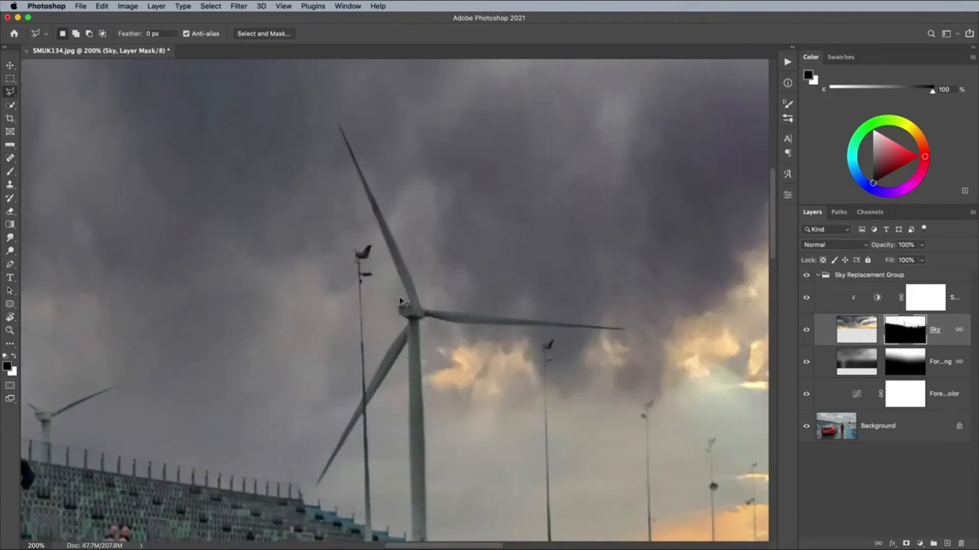
{"action": "key", "text": "super+minus"}
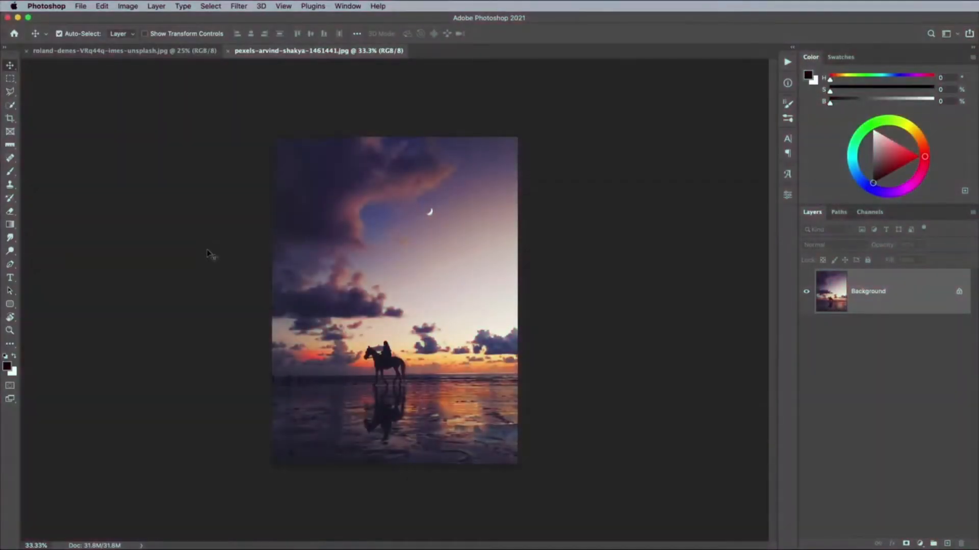
Lasso the horse, its rider and their reflection in the beach sunset photo and remove them with a content-aware fill.
{"action": "key", "text": "super+0"}
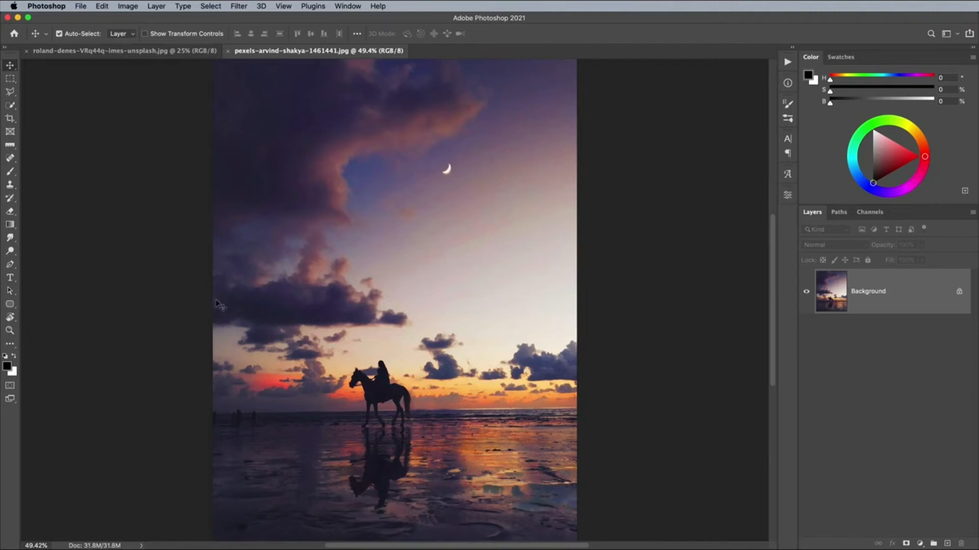
{"action": "key", "text": "super+plus"}
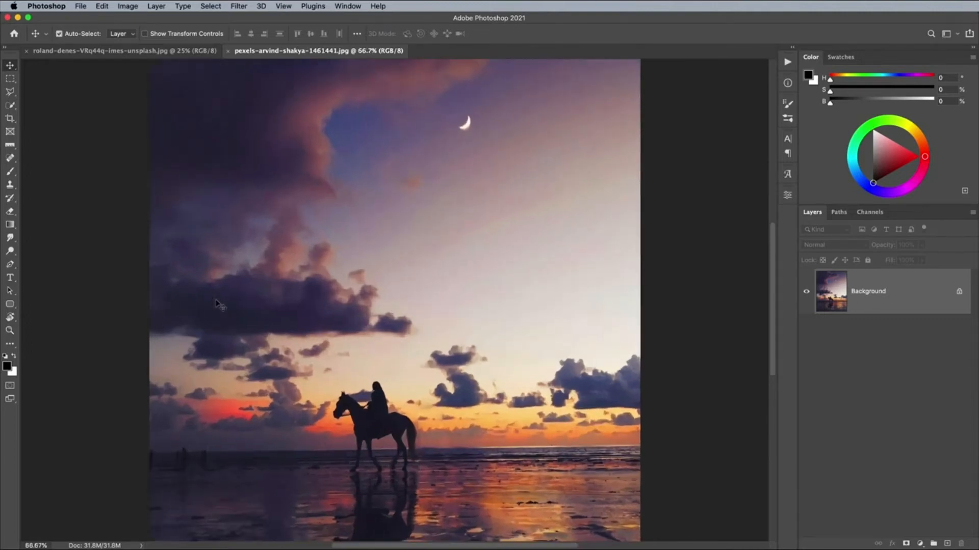
{"action": "scroll", "coordinate": [398, 306], "scroll_direction": "down", "scroll_amount": 8}
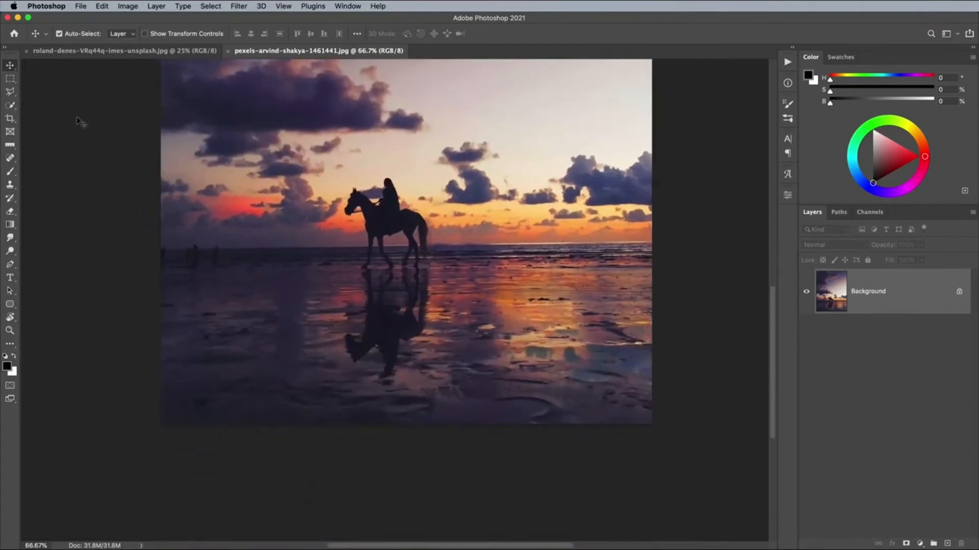
{"action": "left_click", "coordinate": [10, 91]}
{"action": "mouse_move", "coordinate": [378, 173]}
{"action": "left_mouse_down"}
{"action": "mouse_move", "coordinate": [346, 220]}
{"action": "mouse_move", "coordinate": [359, 330]}
{"action": "mouse_move", "coordinate": [353, 377]}
{"action": "mouse_move", "coordinate": [404, 356]}
{"action": "mouse_move", "coordinate": [435, 276]}
{"action": "mouse_move", "coordinate": [426, 212]}
{"action": "mouse_move", "coordinate": [378, 172]}
{"action": "left_mouse_up"}
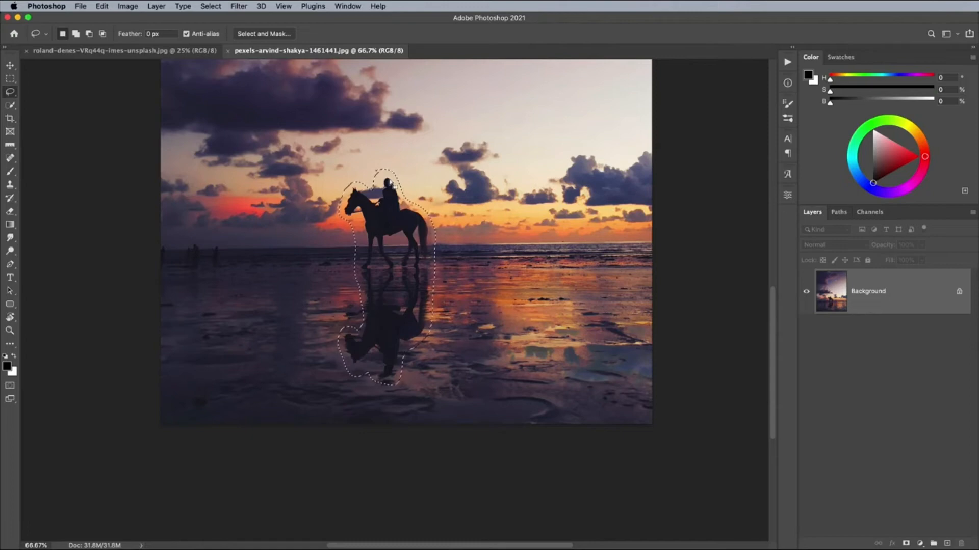
{"action": "key", "text": "BackSpace"}
{"action": "key", "text": "Return"}
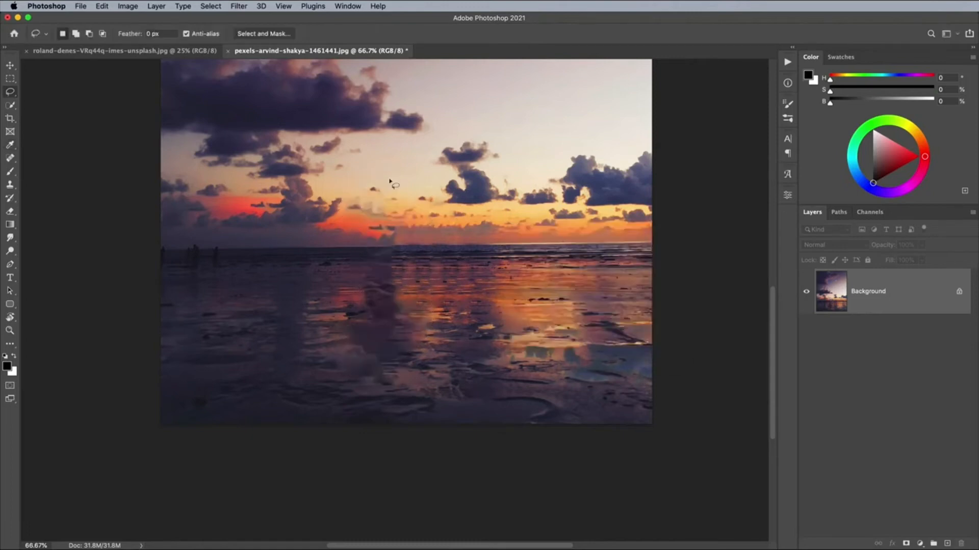
Save the retouched beach sunset photo as a JPG under its existing name and close it.
{"action": "key", "text": "super+0"}
{"action": "key", "text": "super+s"}
{"action": "key", "text": "Return"}
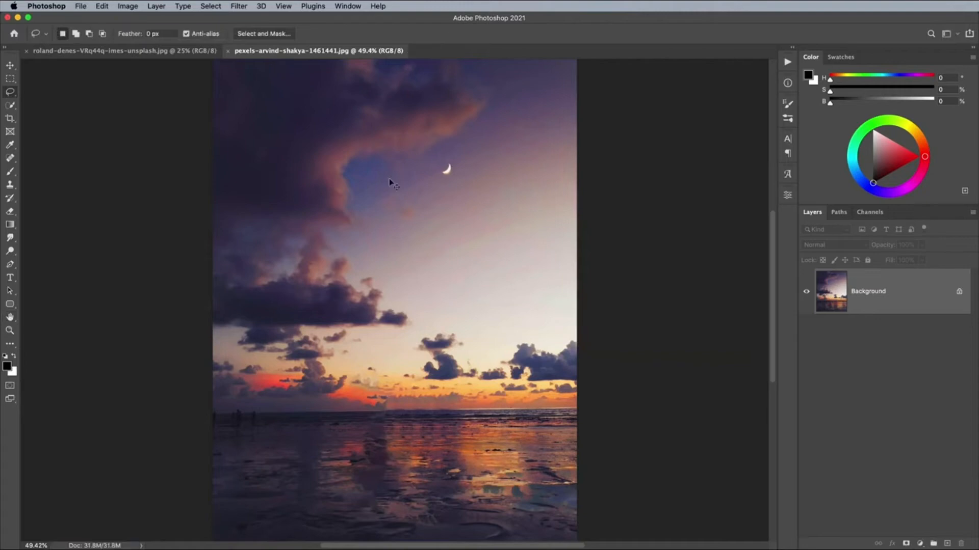
{"action": "key", "text": "super+w"}
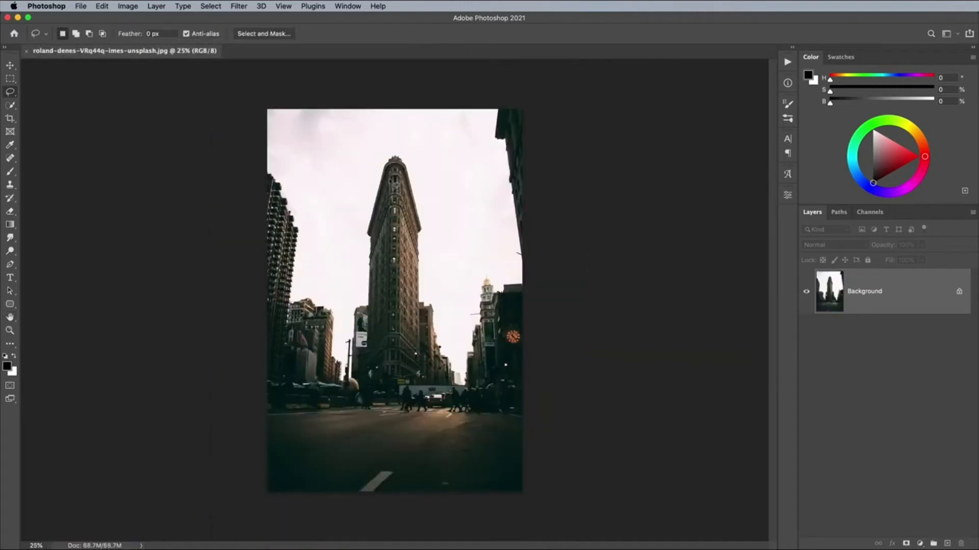
Start Sky Replacement on the city street photo and create a sky preset group named Custom.
{"action": "left_click", "coordinate": [102, 6]}
{"action": "left_click", "coordinate": [132, 272]}
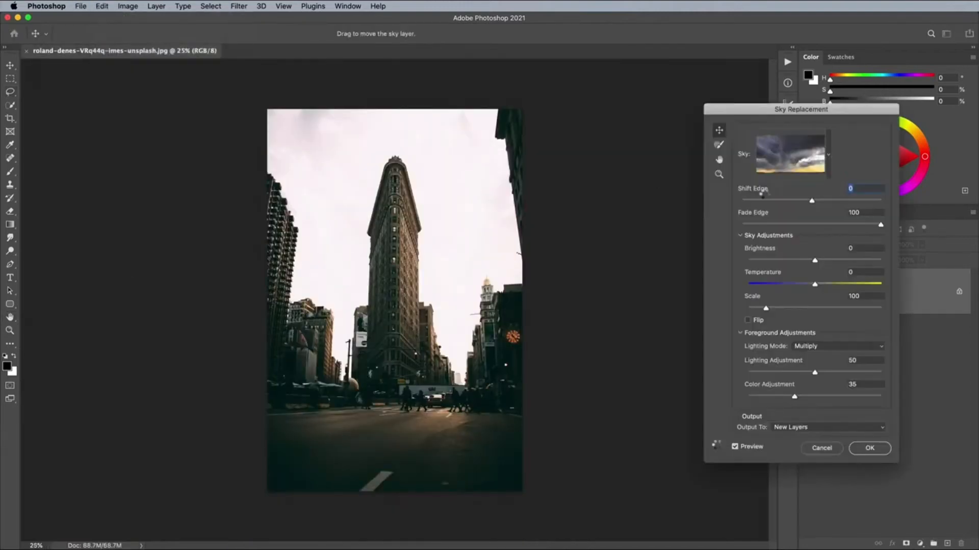
{"action": "left_click", "coordinate": [829, 155]}
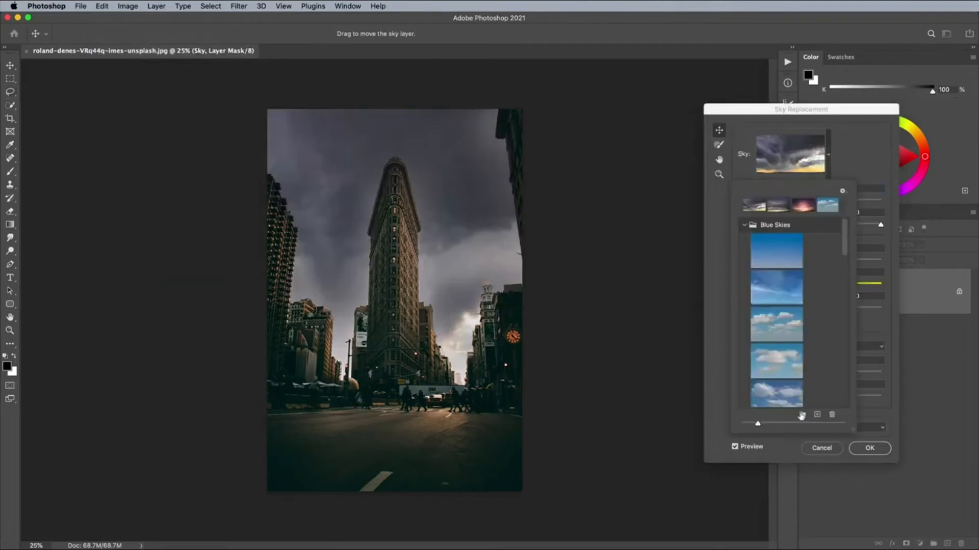
{"action": "left_click", "coordinate": [802, 415]}
{"action": "type", "text": "Cus"}
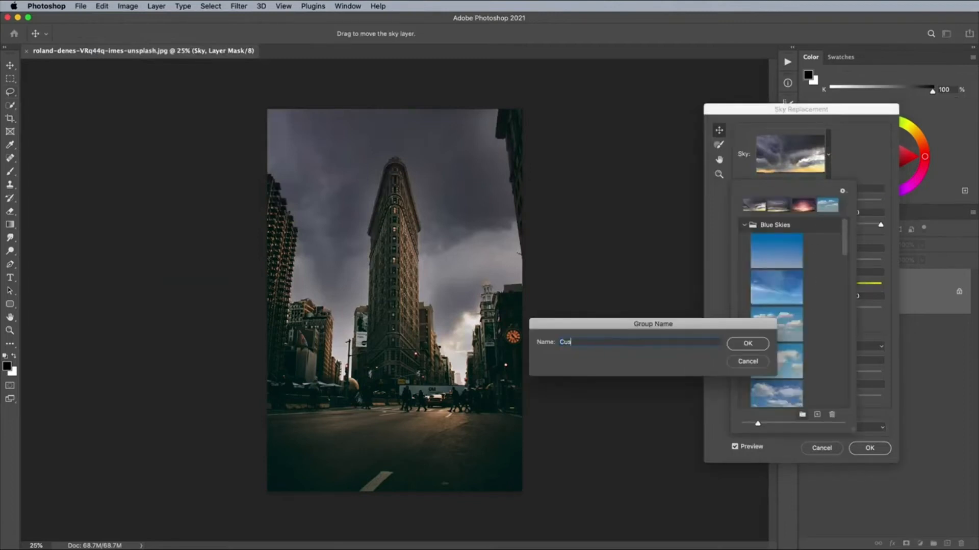
{"action": "type", "text": "tom"}
{"action": "key", "text": "Return"}
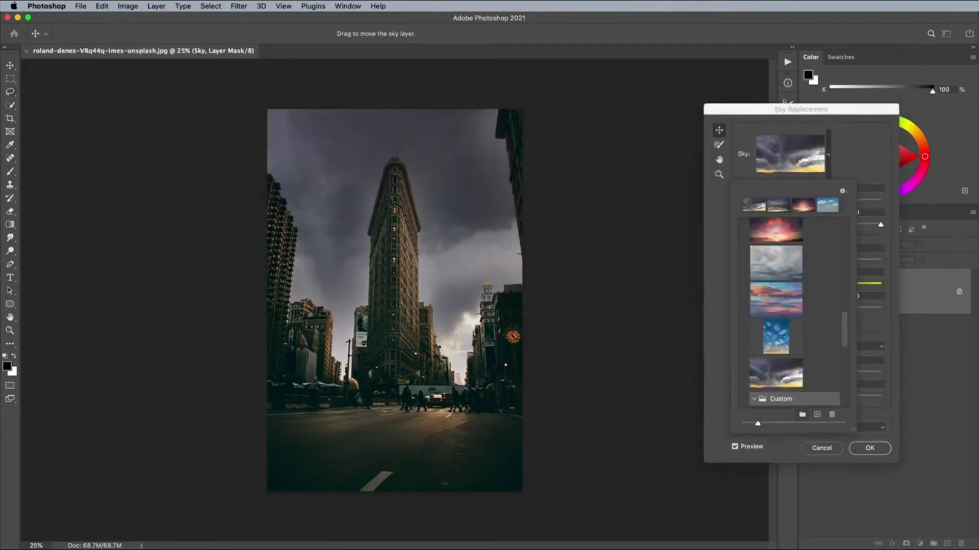
Import pexels-arvind-shakya-1461441.jpg as a sky preset in the Custom group under its default name and close the sky picker.
{"action": "left_click", "coordinate": [817, 415]}
{"action": "left_click", "coordinate": [604, 243]}
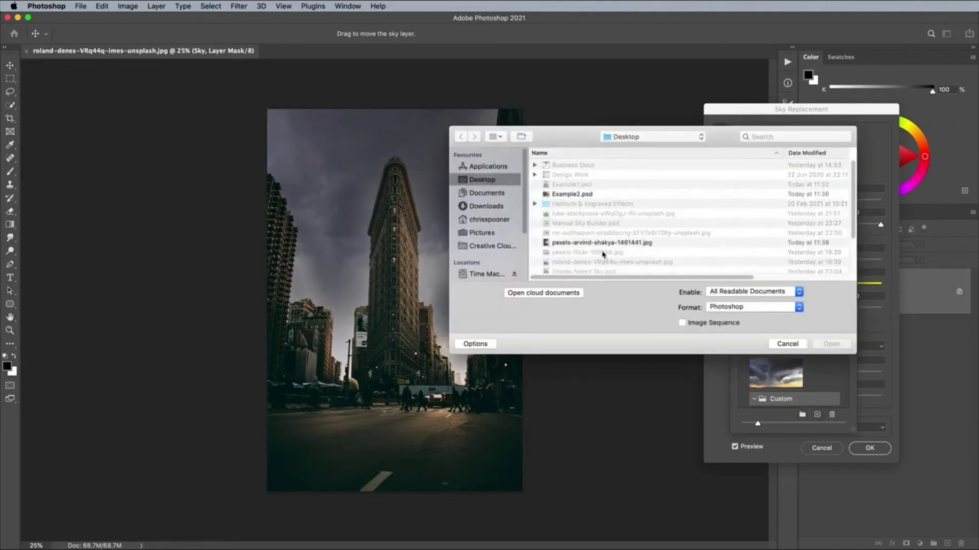
{"action": "left_click", "coordinate": [827, 345]}
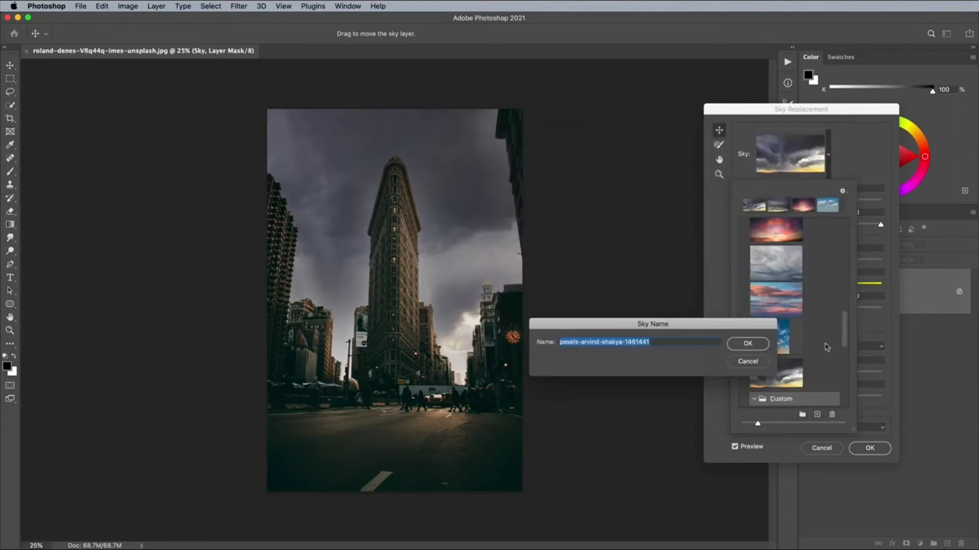
{"action": "left_click", "coordinate": [758, 348]}
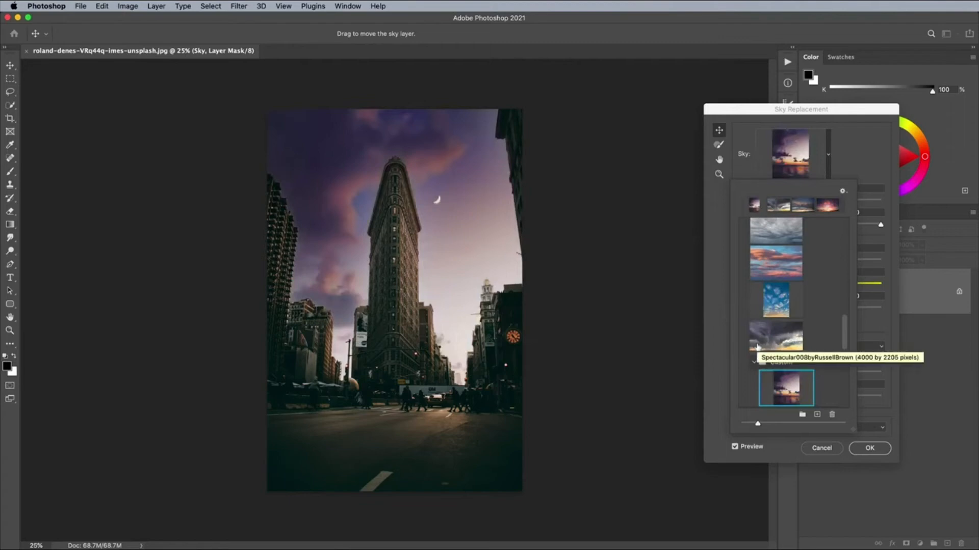
{"action": "left_click", "coordinate": [846, 166]}
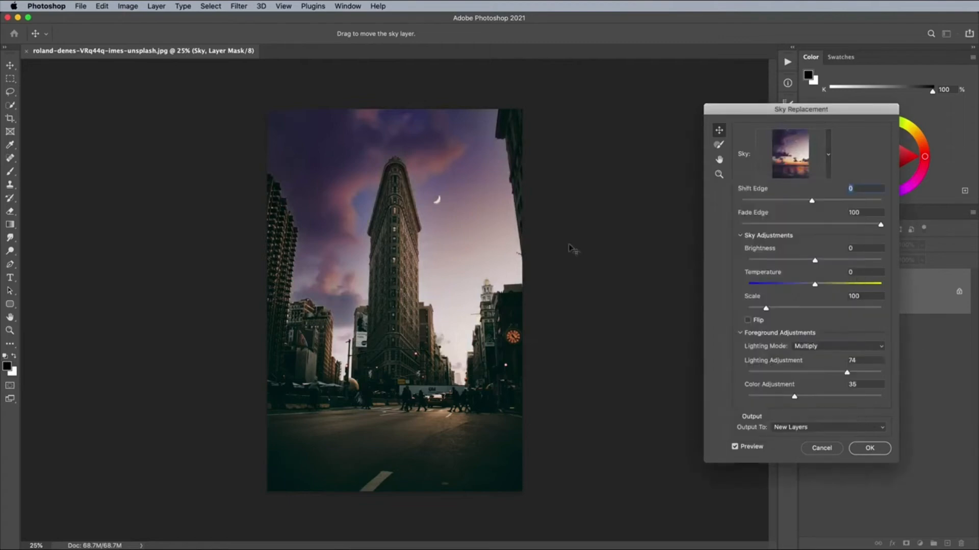
Set the sky replacement's Shift Edge to 43 and Fade Edge to 1.
{"action": "key", "text": "super+plus"}
{"action": "key", "text": "super+plus"}
{"action": "left_click_drag", "start_coordinate": [568, 247], "coordinate": [568, 263]}
{"action": "scroll", "coordinate": [569, 265], "scroll_direction": "up", "scroll_amount": 5}
{"action": "scroll", "coordinate": [570, 265], "scroll_direction": "down", "scroll_amount": 4}
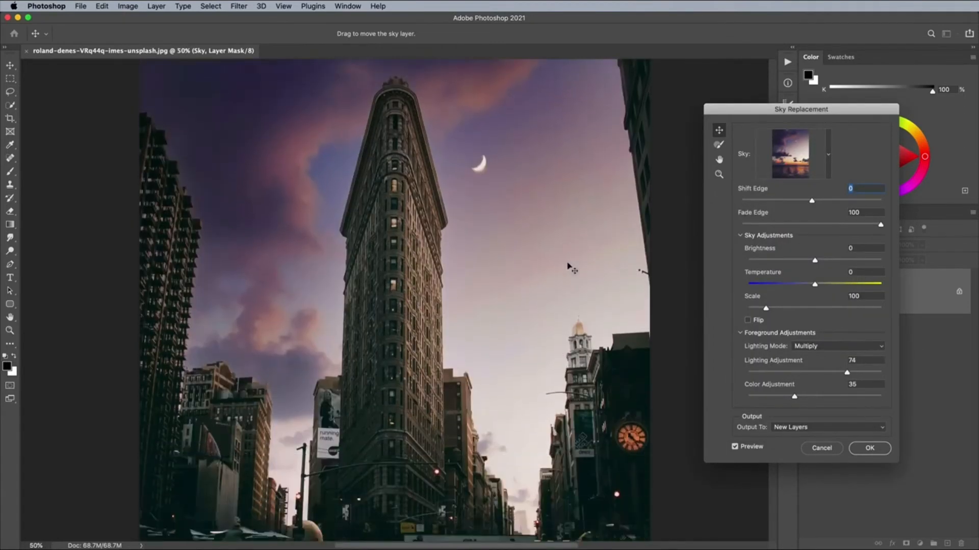
{"action": "key", "text": "super+minus"}
{"action": "left_click_drag", "start_coordinate": [811, 200], "coordinate": [841, 201]}
{"action": "left_click", "coordinate": [775, 224]}
{"action": "left_click_drag", "start_coordinate": [776, 225], "coordinate": [741, 224]}
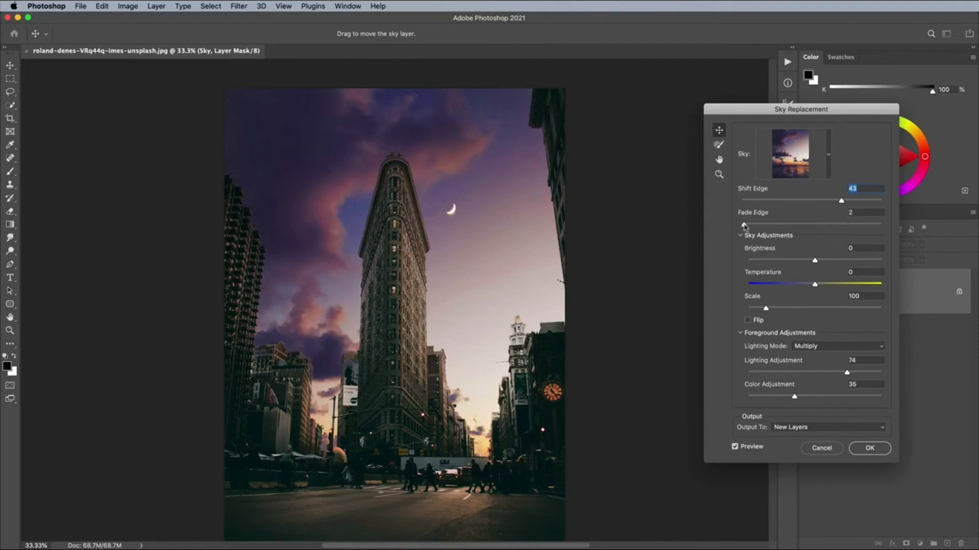
Set the sky's Brightness to 7 and Temperature to about 37, and test the Flip option, leaving it off.
{"action": "left_click_drag", "start_coordinate": [815, 261], "coordinate": [842, 287]}
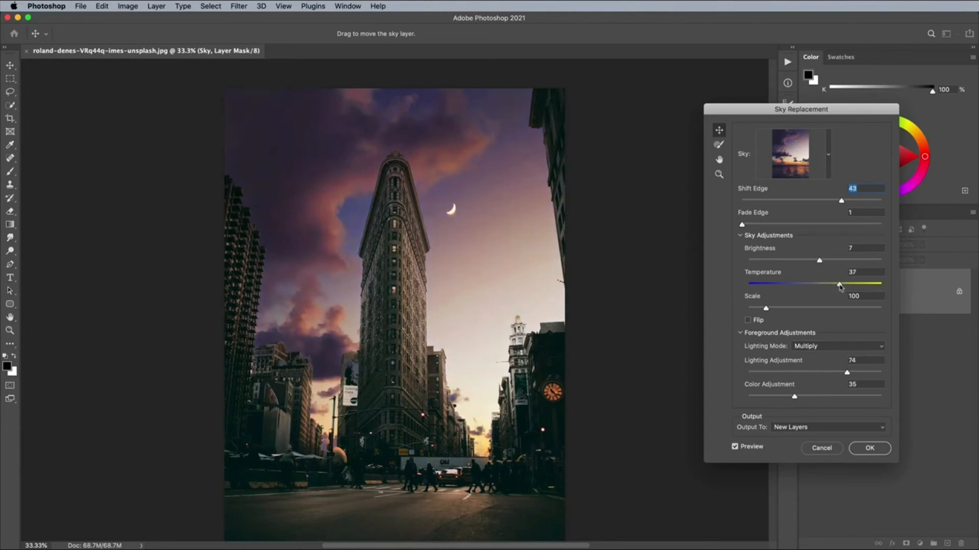
{"action": "left_click", "coordinate": [760, 320]}
{"action": "left_click", "coordinate": [760, 320]}
Raise the foreground's Lighting Adjustment and Color Adjustment, and apply the sky replacement as new layers.
{"action": "mouse_move", "coordinate": [846, 372]}
{"action": "left_mouse_down"}
{"action": "mouse_move", "coordinate": [821, 375]}
{"action": "mouse_move", "coordinate": [867, 376]}
{"action": "mouse_move", "coordinate": [859, 377]}
{"action": "left_mouse_up"}
{"action": "left_click_drag", "start_coordinate": [796, 397], "coordinate": [839, 399]}
{"action": "left_click", "coordinate": [868, 449]}
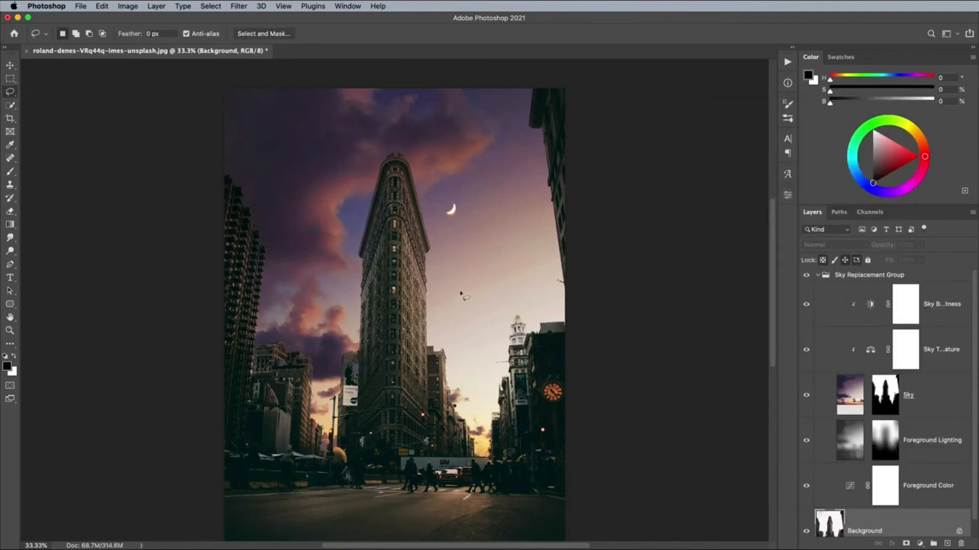
Select the upper part of the central tower on the Background layer with the Quick Selection tool.
{"action": "key", "text": "super+plus"}
{"action": "key", "text": "super+plus"}
{"action": "key", "text": "super+plus"}
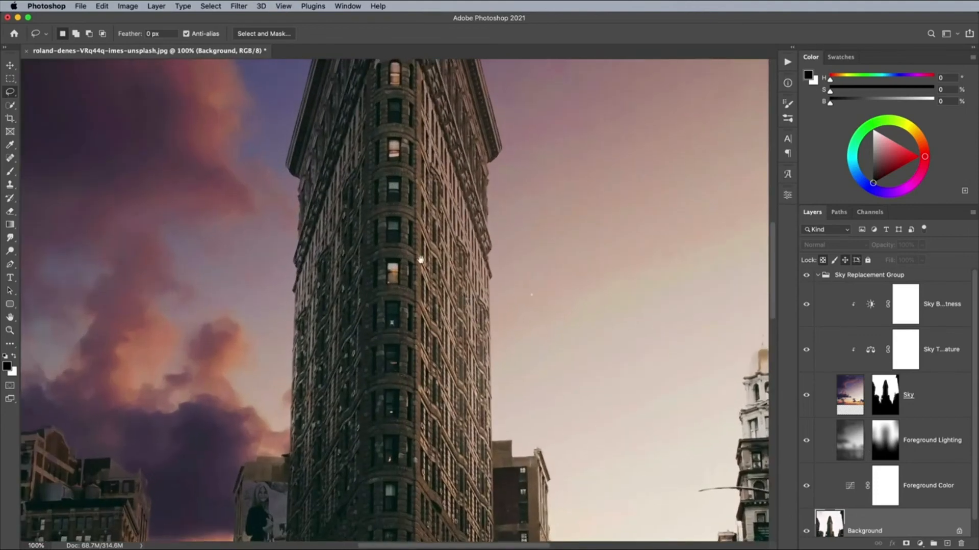
{"action": "left_click_drag", "start_coordinate": [415, 216], "coordinate": [441, 322]}
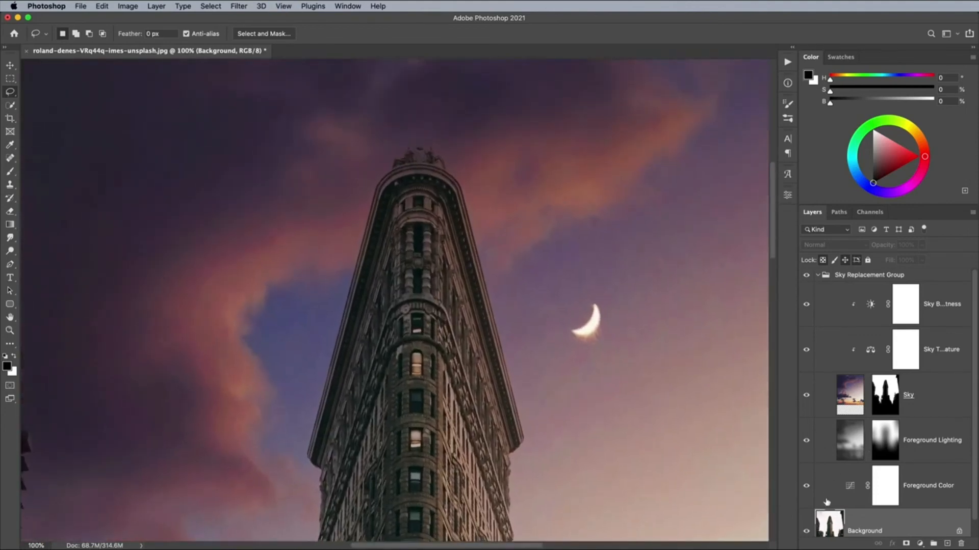
{"action": "key", "text": "w"}
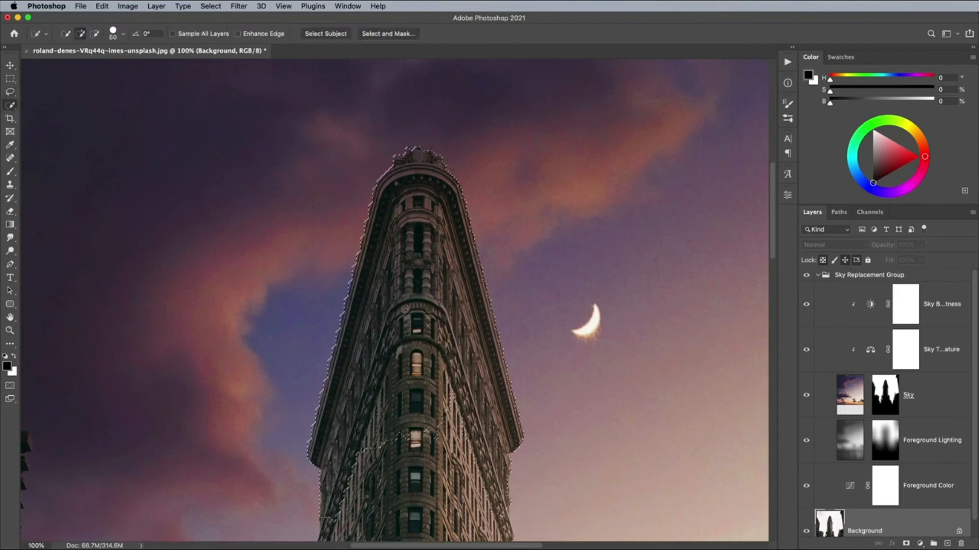
{"action": "left_click_drag", "start_coordinate": [387, 478], "coordinate": [355, 515]}
Paint black over the selected tower on the Sky layer's mask with a 200 px brush, and deselect.
{"action": "left_click", "coordinate": [876, 389]}
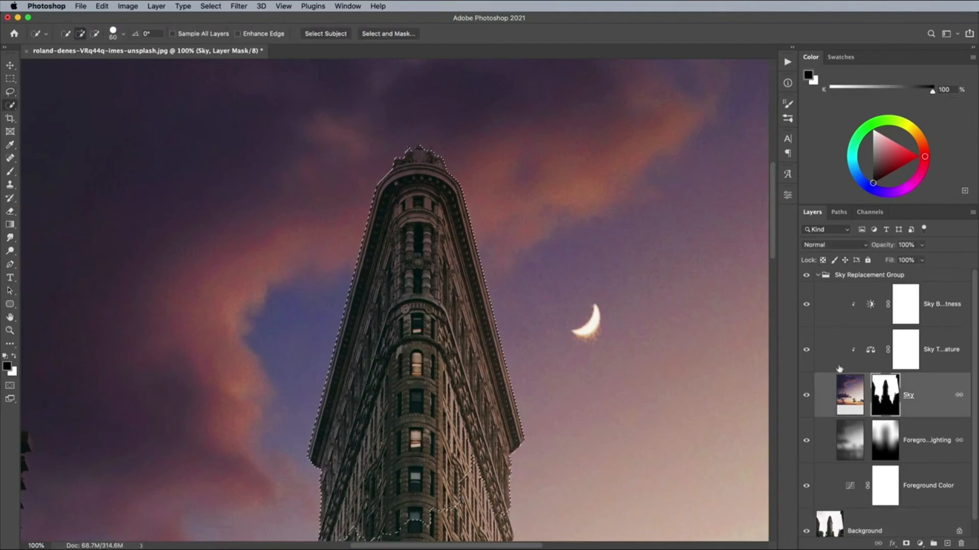
{"action": "key", "text": "b"}
{"action": "key", "text": "bracketleft"}
{"action": "key", "text": "bracketleft"}
{"action": "key", "text": "bracketleft"}
{"action": "key", "text": "bracketleft"}
{"action": "key", "text": "bracketleft"}
{"action": "key", "text": "bracketleft"}
{"action": "key", "text": "bracketleft"}
{"action": "key", "text": "bracketleft"}
{"action": "key", "text": "bracketleft"}
{"action": "key", "text": "bracketleft"}
{"action": "key", "text": "bracketleft"}
{"action": "key", "text": "bracketleft"}
{"action": "key", "text": "bracketleft"}
{"action": "key", "text": "bracketleft"}
{"action": "key", "text": "bracketleft"}
{"action": "key", "text": "bracketleft"}
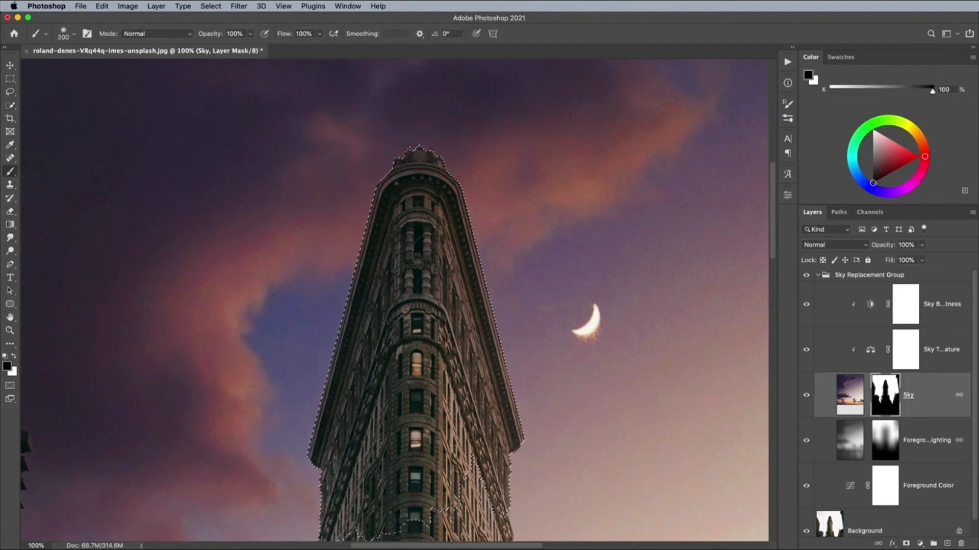
{"action": "left_click", "coordinate": [211, 6]}
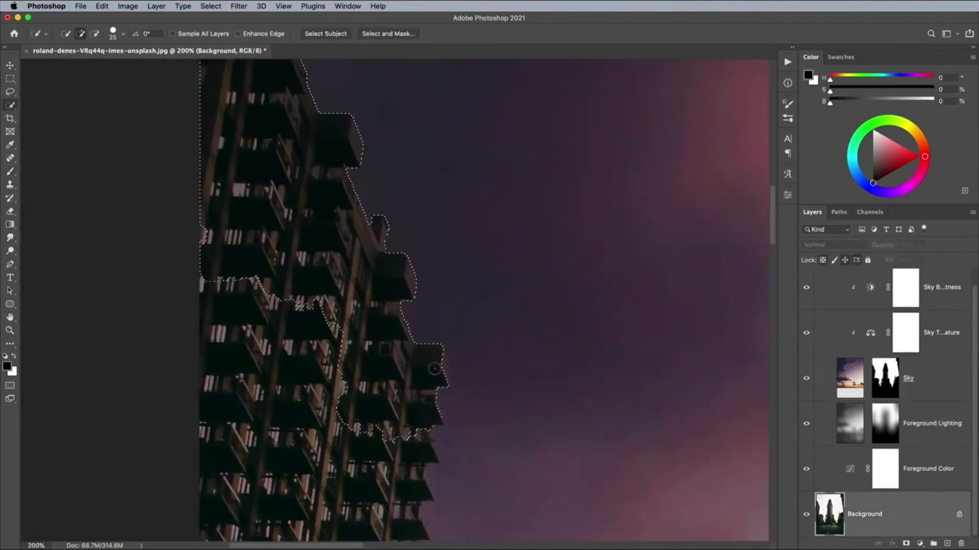
Paint black on the Sky layer's mask inside the selected balcony building with a 90 px brush.
{"action": "key", "text": "b"}
{"action": "left_click", "coordinate": [882, 367]}
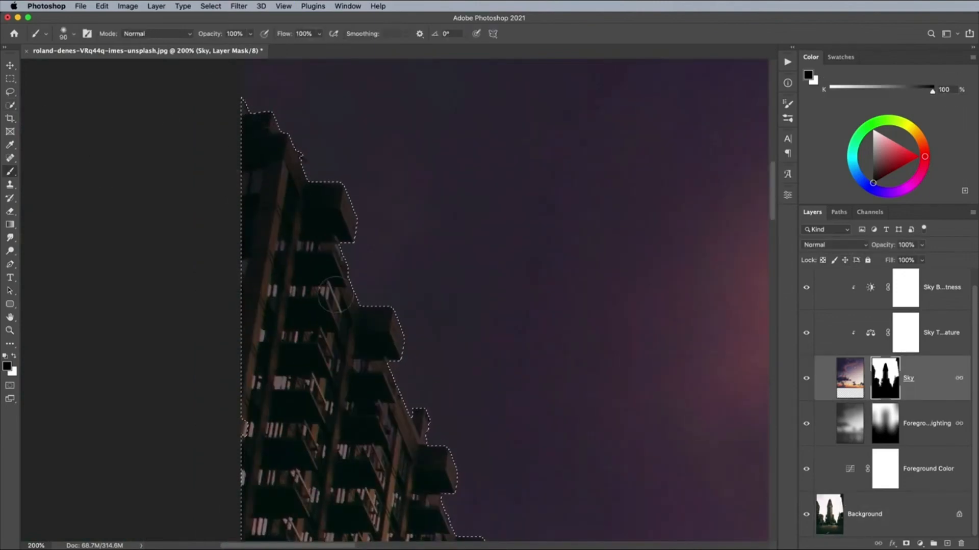
{"action": "scroll", "coordinate": [401, 295], "scroll_direction": "down", "scroll_amount": 5}
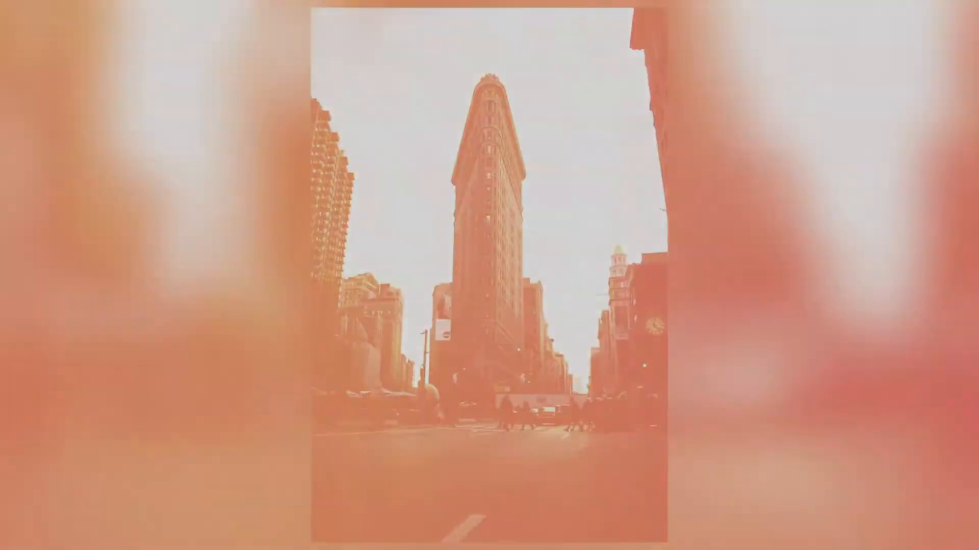